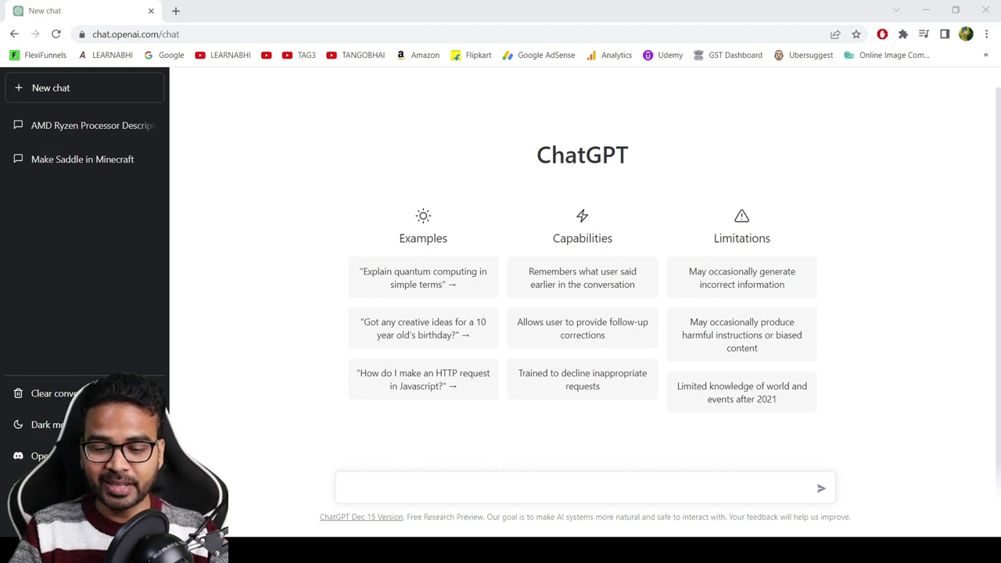
- Ask ChatGPT for the subnet mask of 172.168.10.0/18
key(alt+Tab)
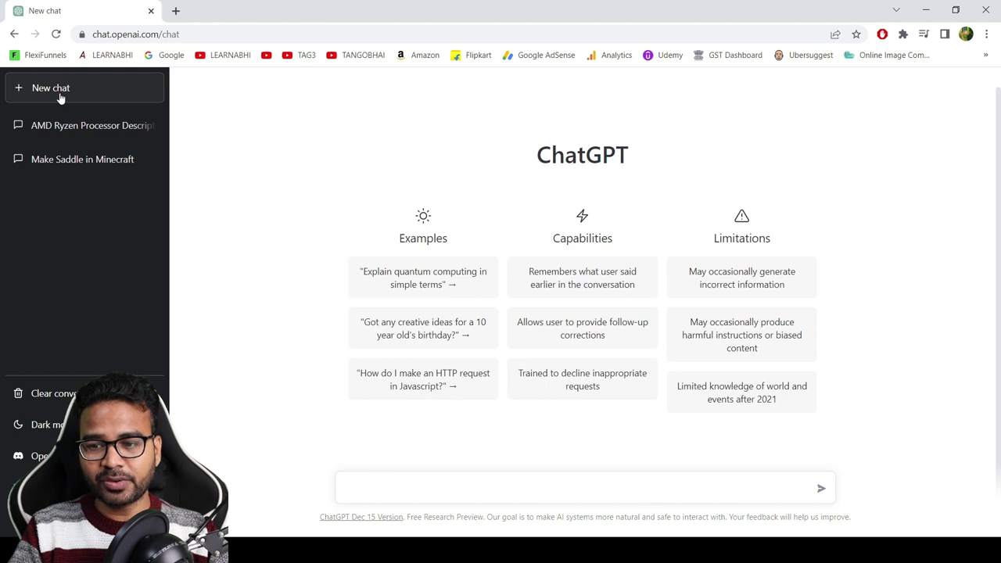
click(436, 489)
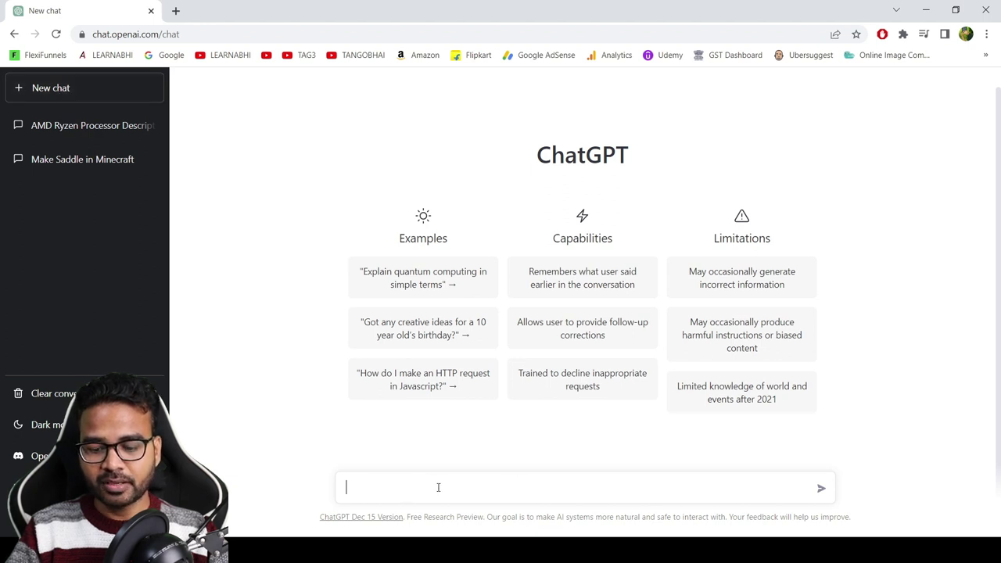
text(what is the subnet mask of 172.168.10.0/18)
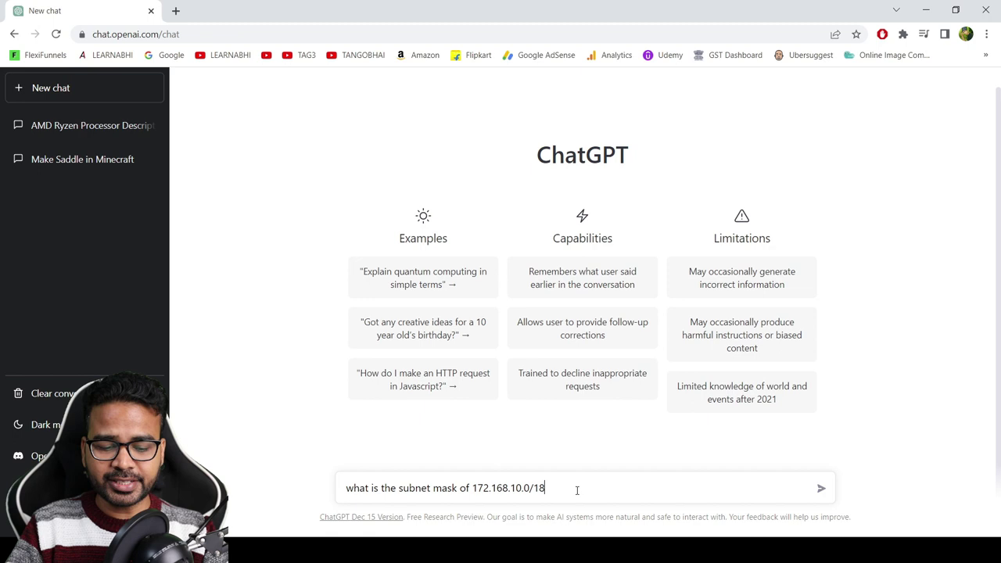
key(Return)
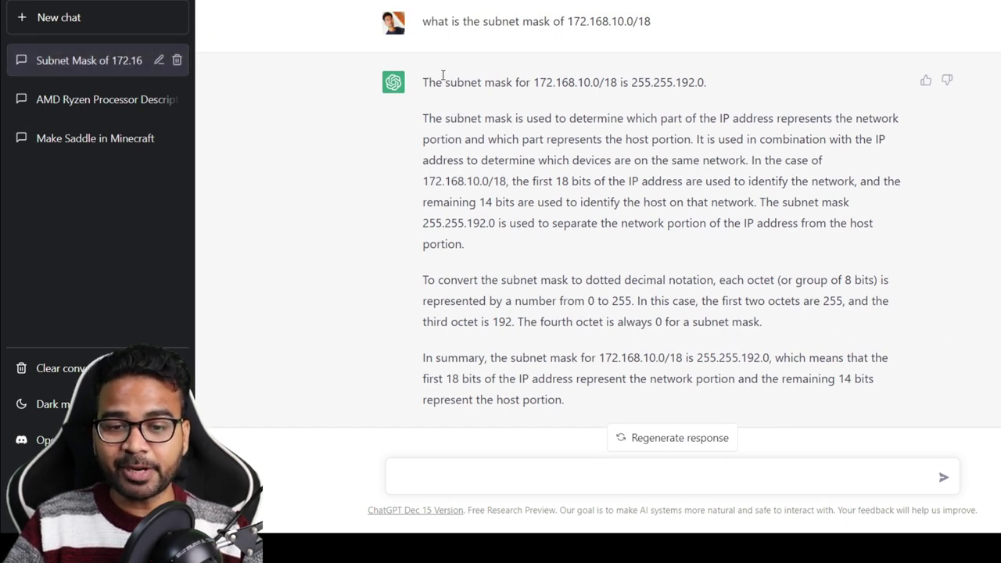
- Highlight the IP 172.168.10.0 and the mask 255.255.192.0 in the answer
drag(533, 83, 600, 83)
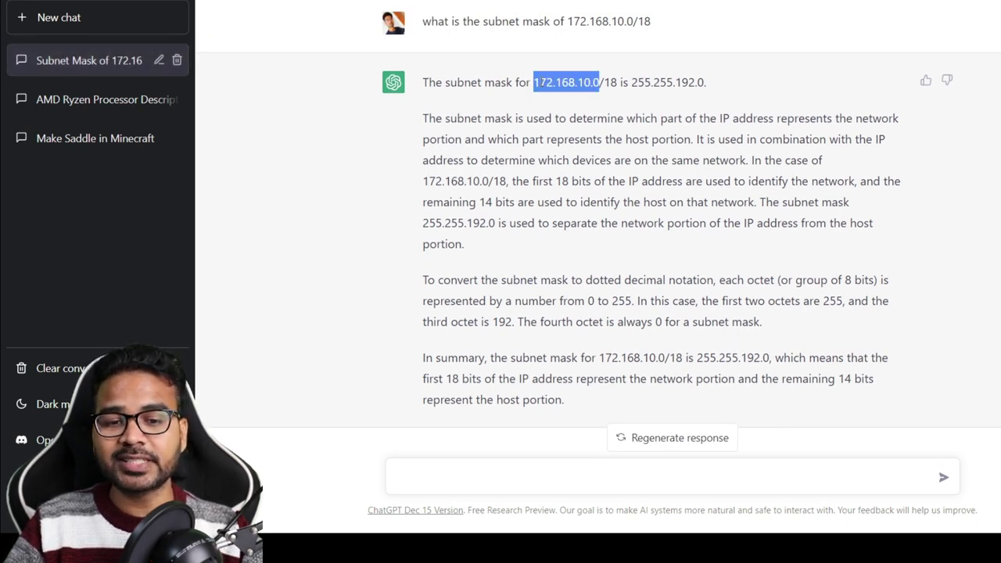
click(639, 82)
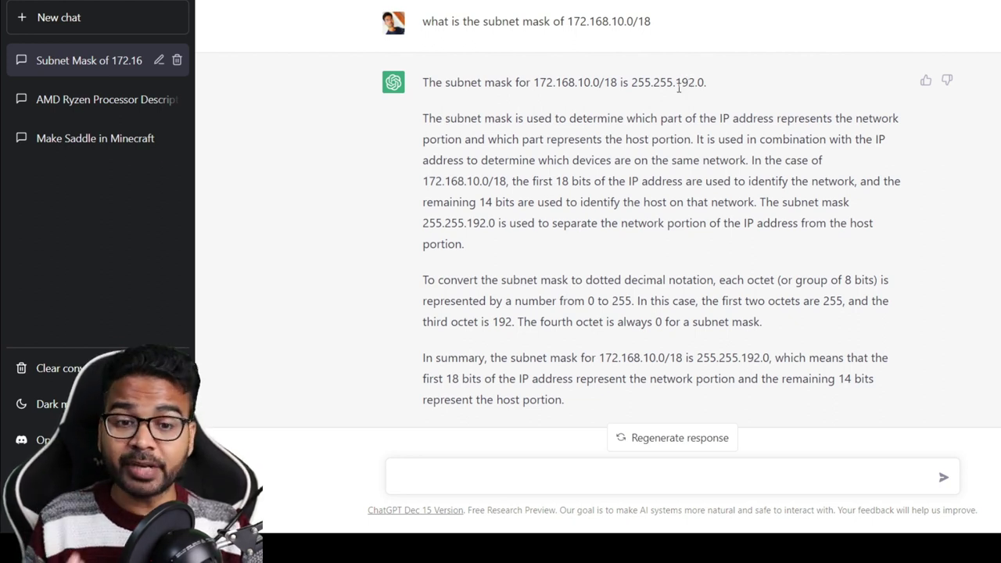
drag(632, 82, 707, 80)
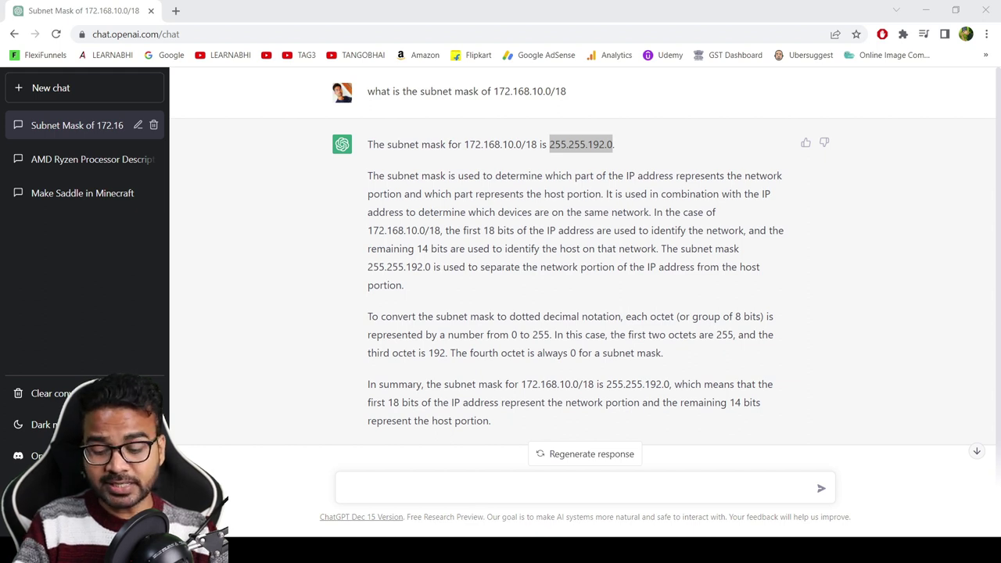
- Ask 'how to configure telnet in router via command' and read the five-step reply and SSH note
key(alt+Tab)
click(500, 484)
text(how to configure telnet in router via command)
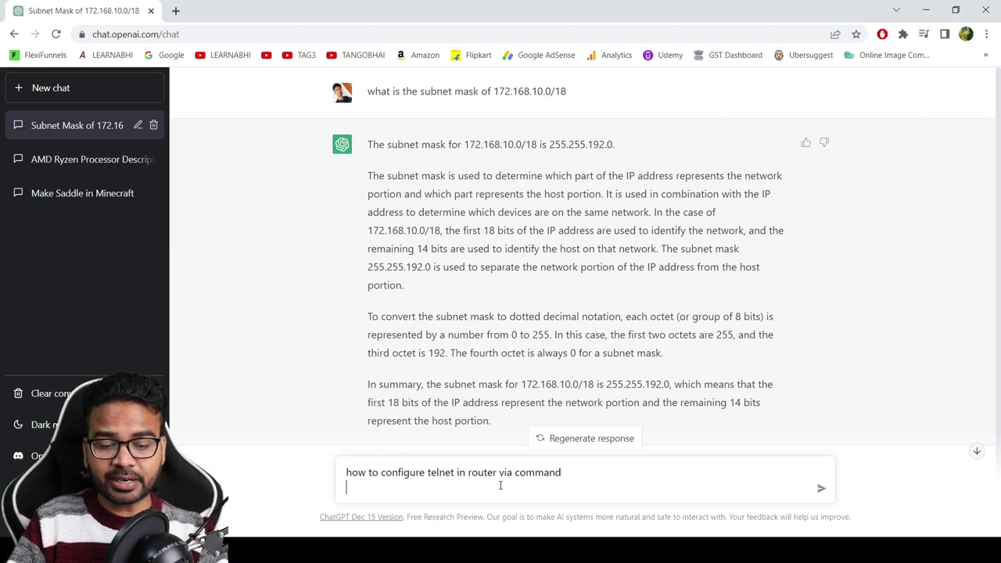
key(BackSpace)
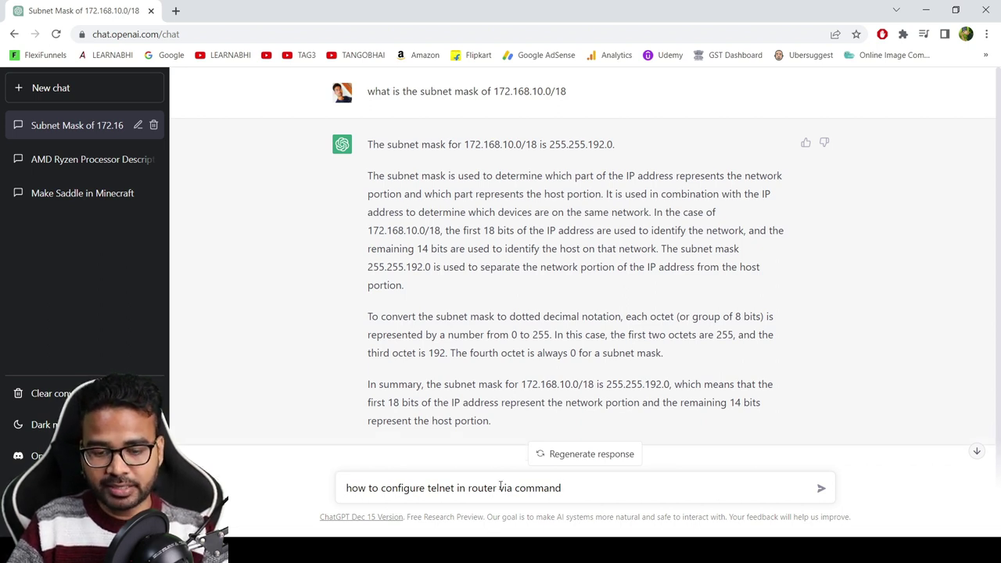
key(Return)
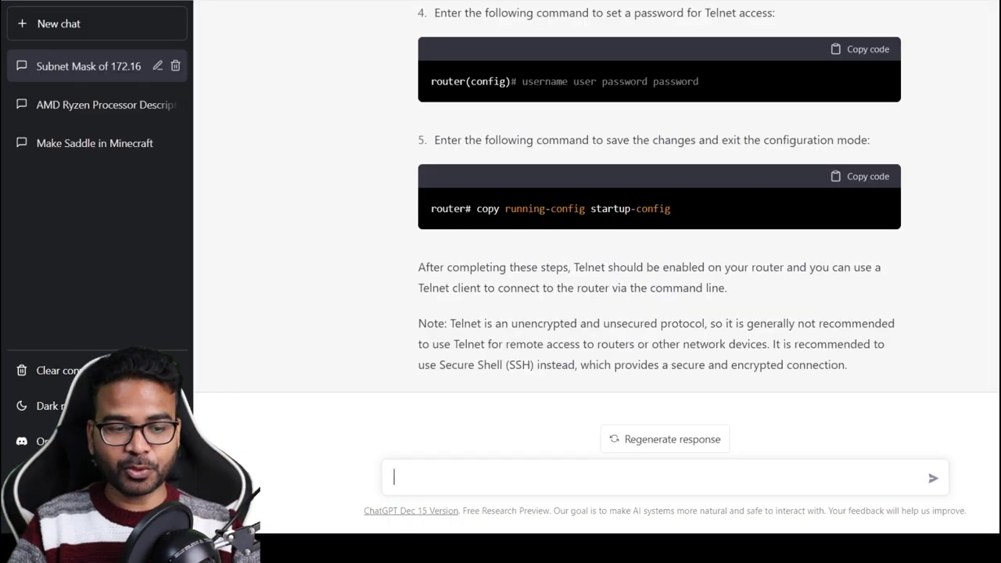
scroll(660, 235, up, 4)
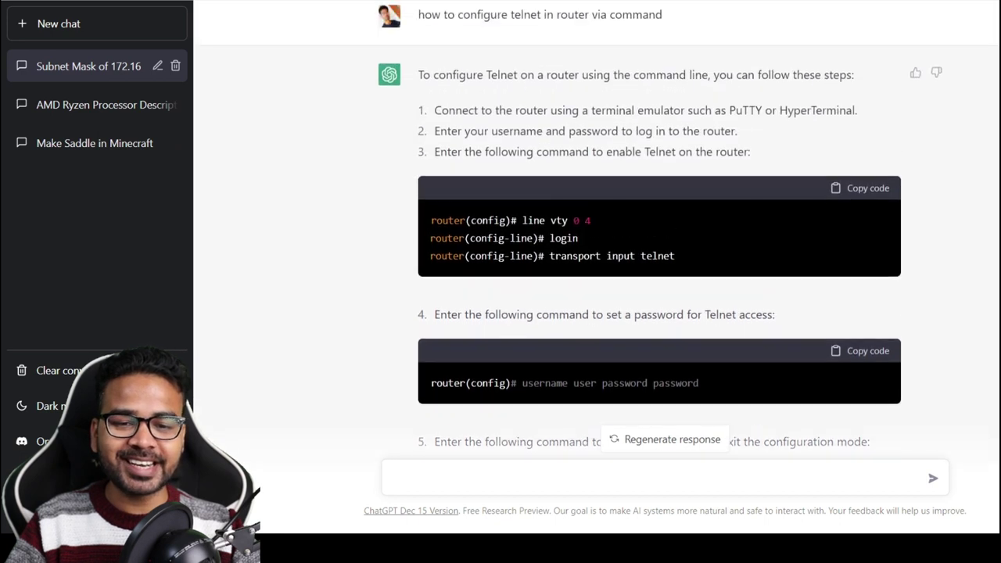
scroll(659, 235, up, 2)
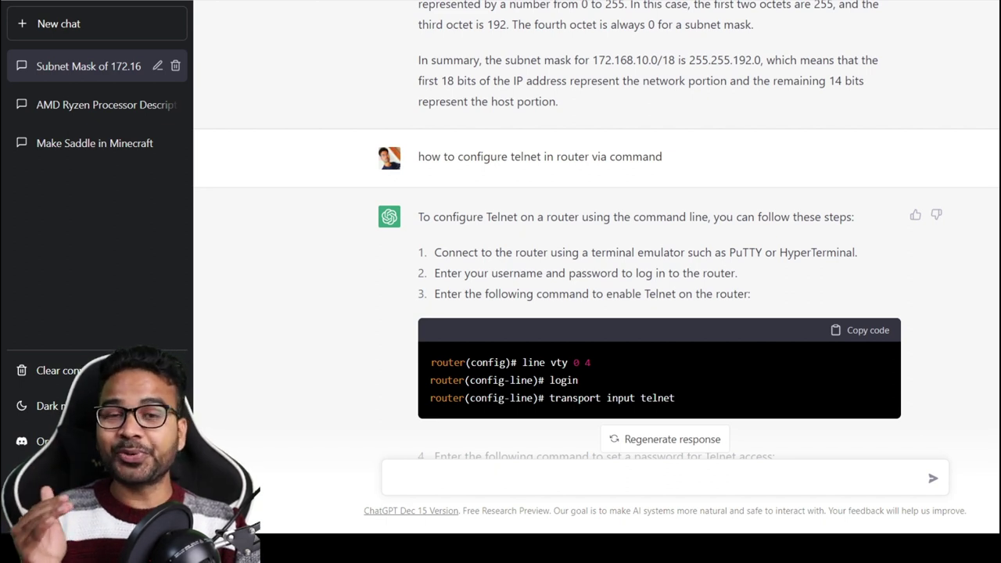
scroll(988, 342, down, 1)
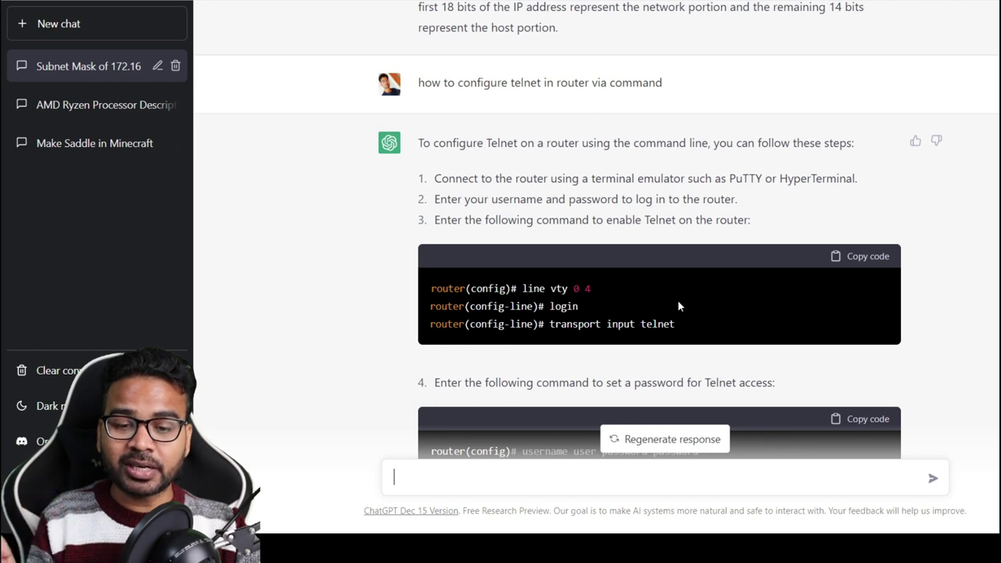
scroll(674, 303, down, 3)
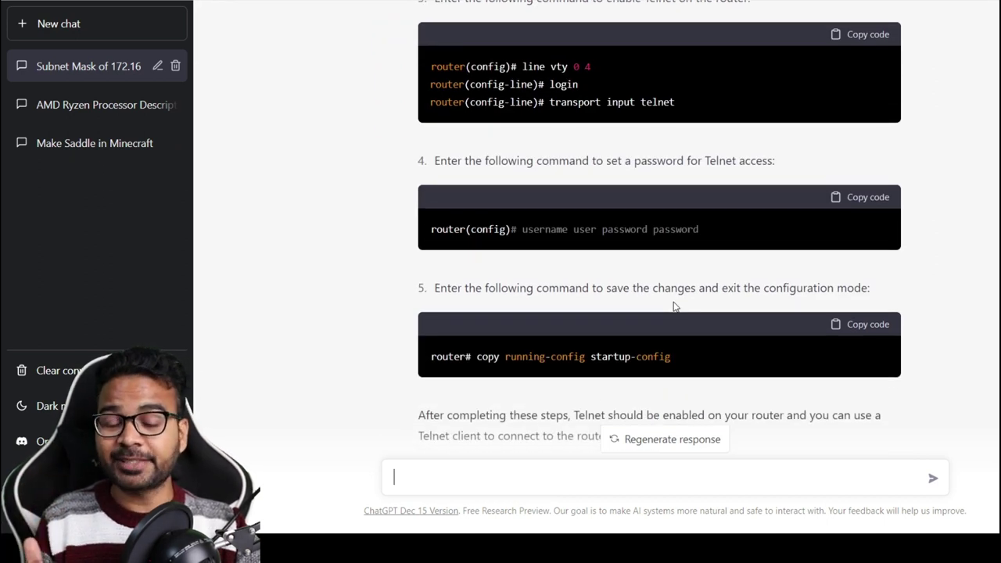
scroll(674, 306, down, 2)
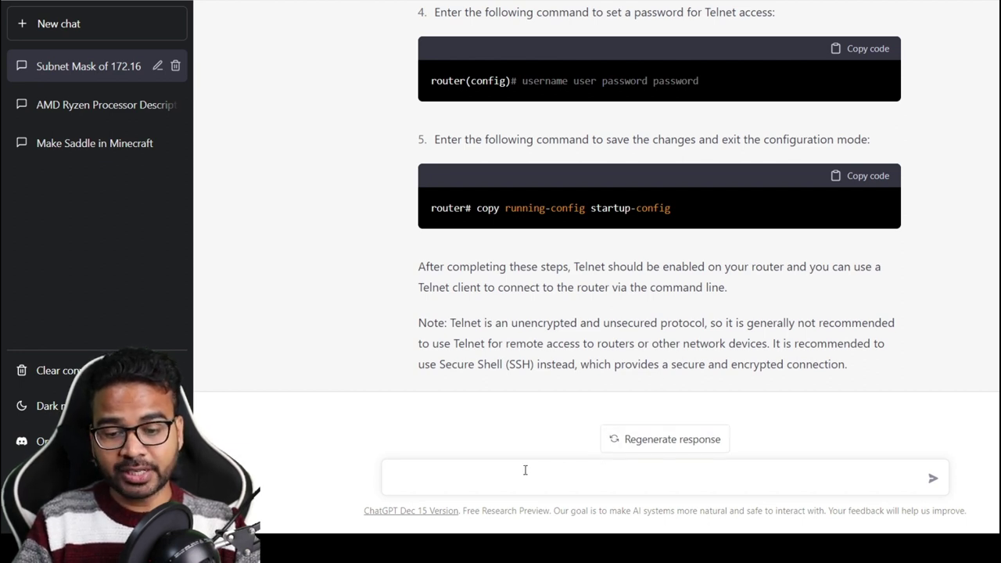
- Send 'How to configure dhcp in router via command' as the next question
text(How to configure dhcp in router via command)
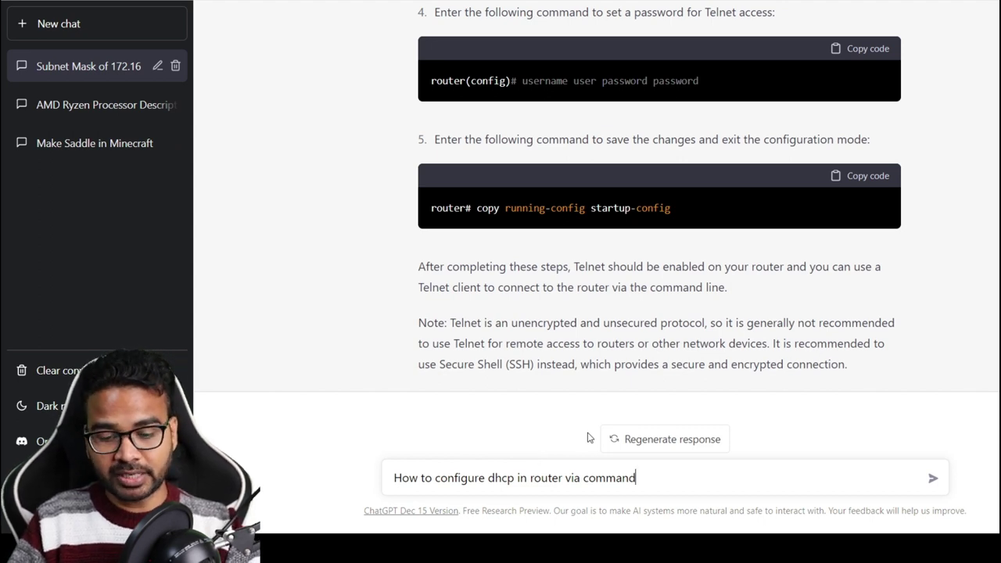
key(Return)
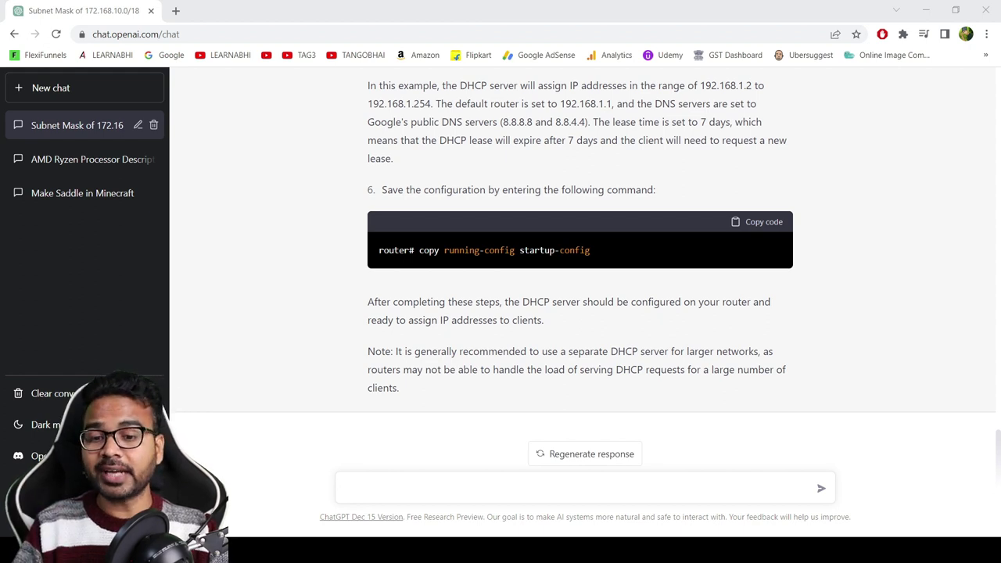
- Paste the question about splitting 172.29.0.0 into 590 subnets of 60 hosts
click(446, 487)
scroll(447, 488, up, 10)
text(To create 590 subnets with 60 hosts per subnet from the network 172.29.0.0, you will need to determine the appropriate subnet mask to use.)
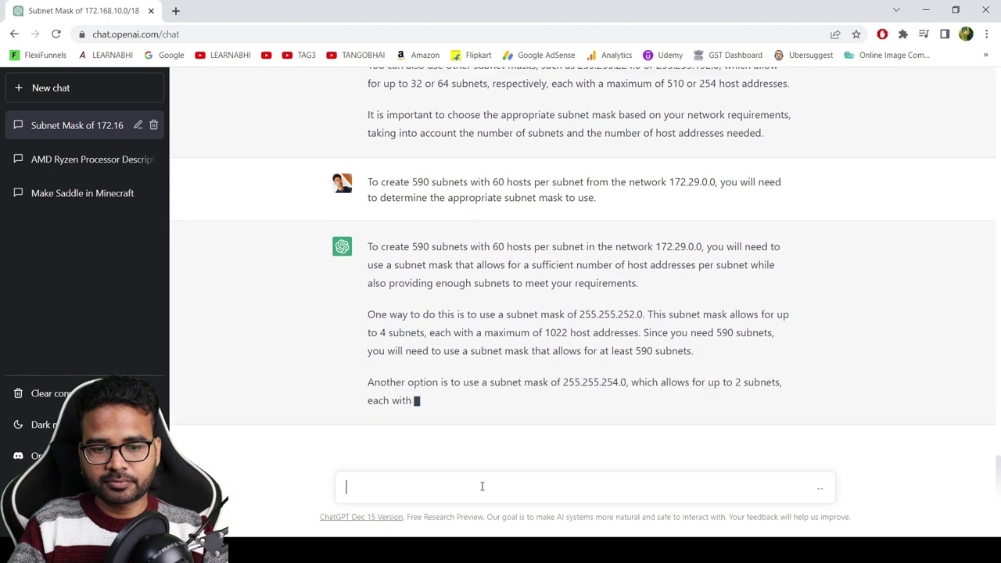
drag(601, 302, 629, 302)
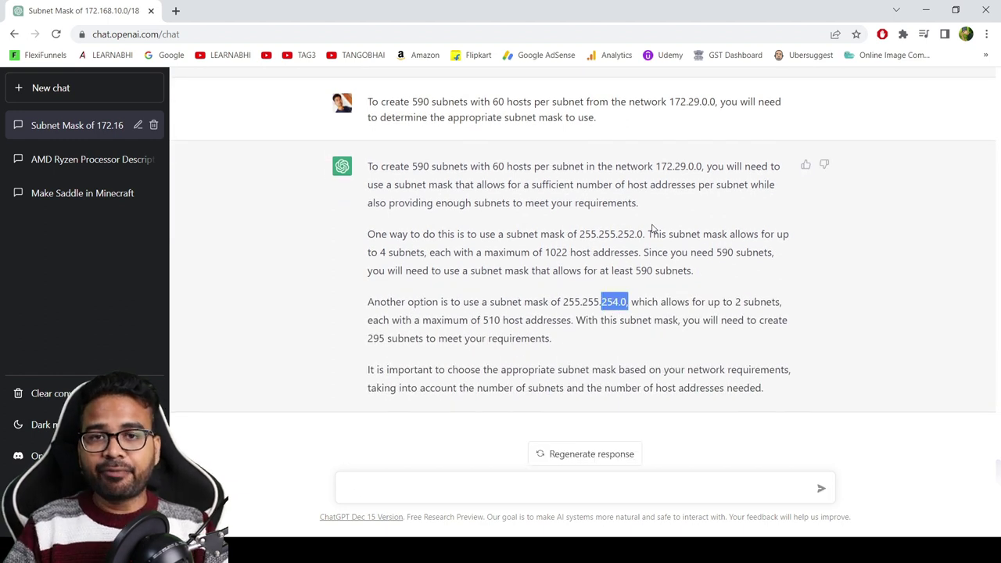
click(653, 228)
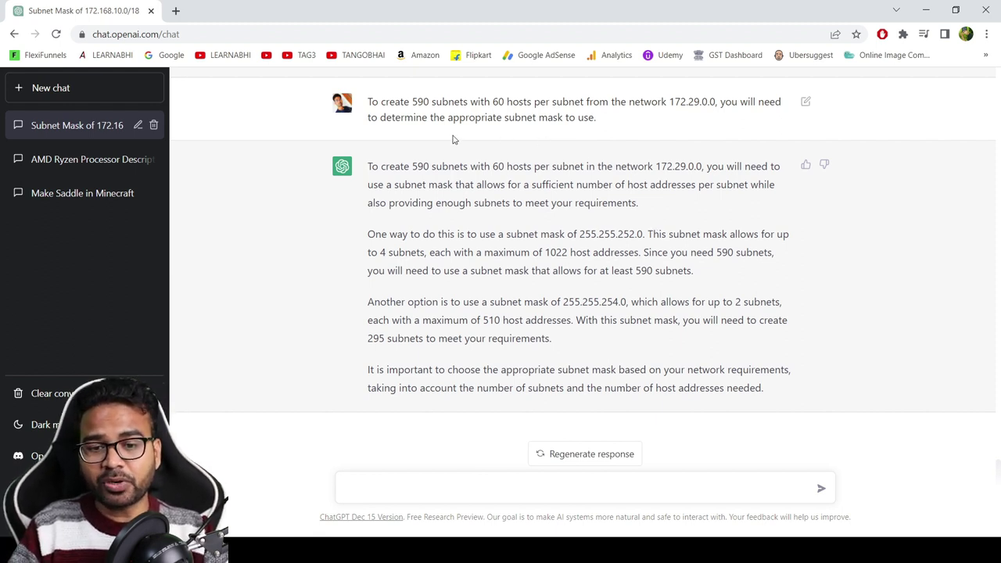
drag(411, 166, 430, 167)
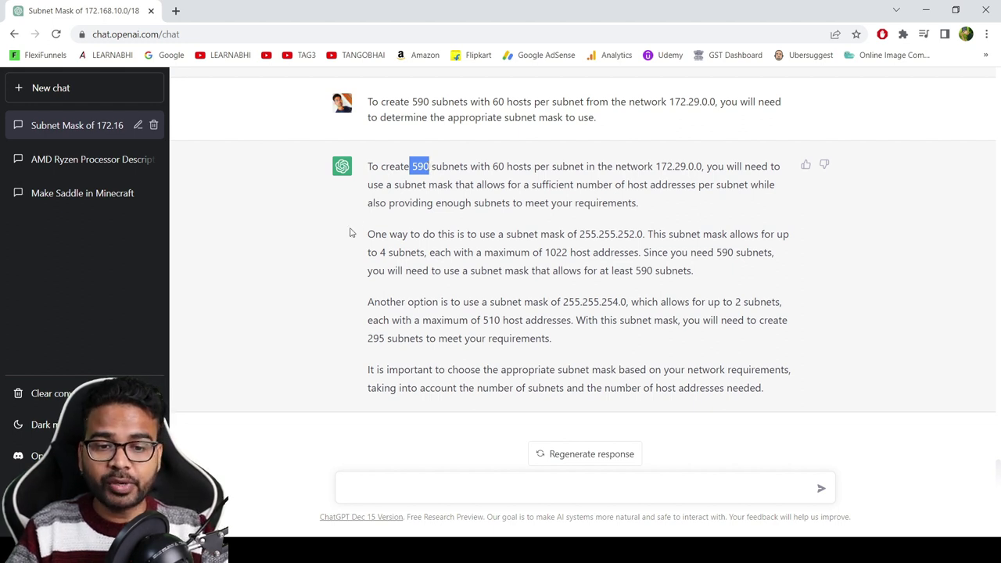
drag(564, 300, 620, 302)
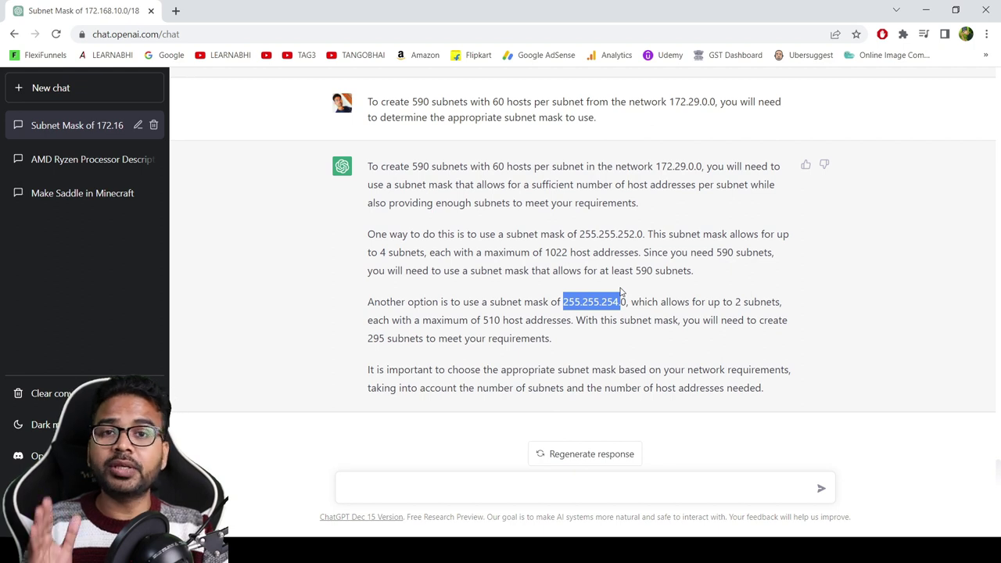
- Regenerate the subnetting answer, then ask for RIP commands for 10.0.0.0/8 to 40.0.0.0/8
click(580, 459)
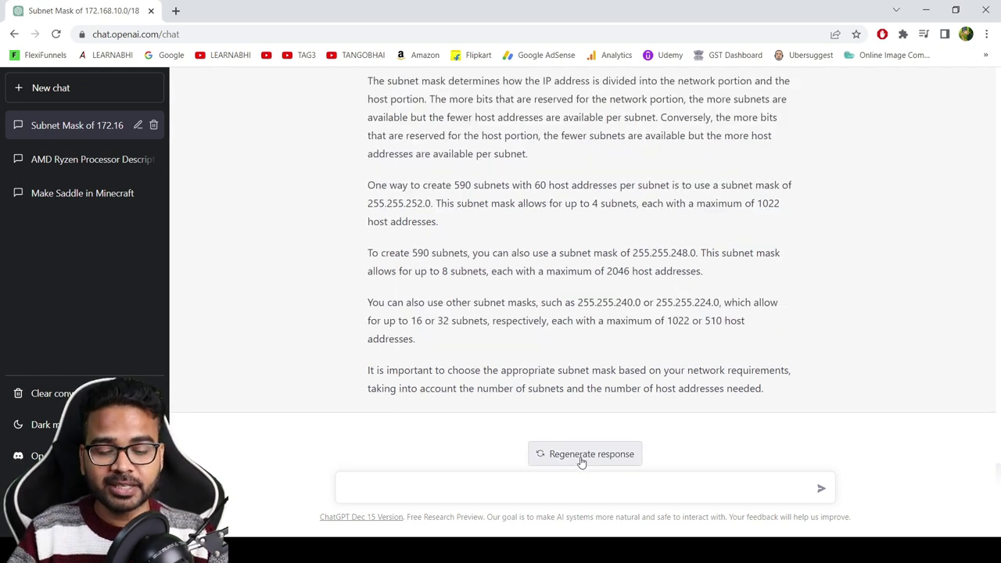
click(470, 493)
text(configure rip protocol on a router with network 10.0.0.0/8, 20.0.0.0/8, 30.0.0.0/8 and 40.0.0.0/8)
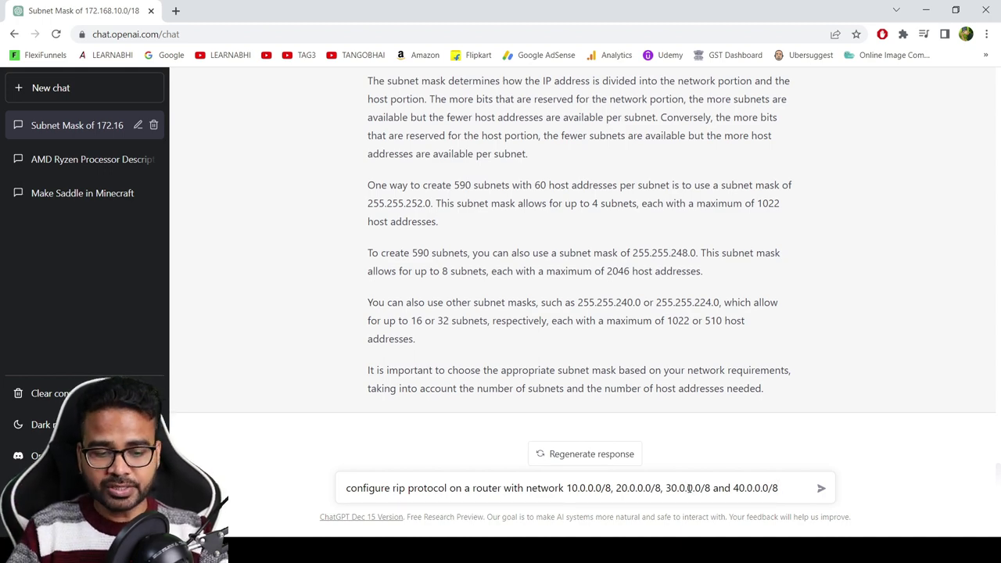
key(Return)
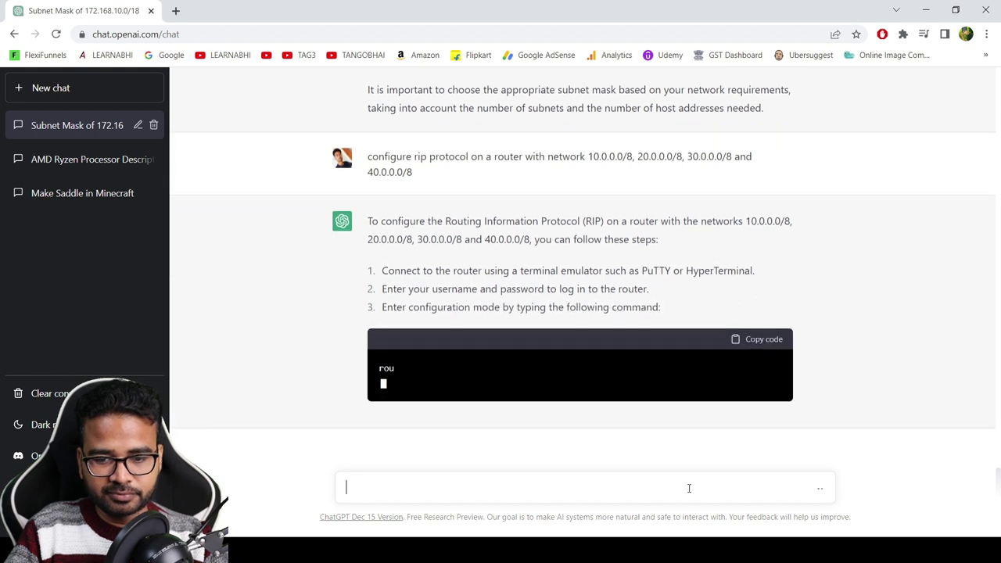